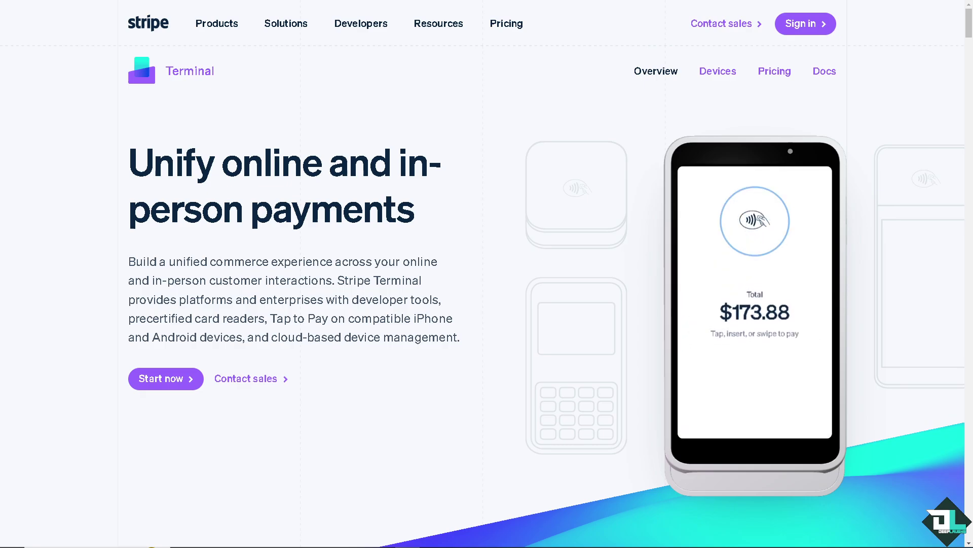
Start a Stripe account sign-up from the Terminal page and opt in to emails.
{"action": "left_click", "coordinate": [163, 381]}
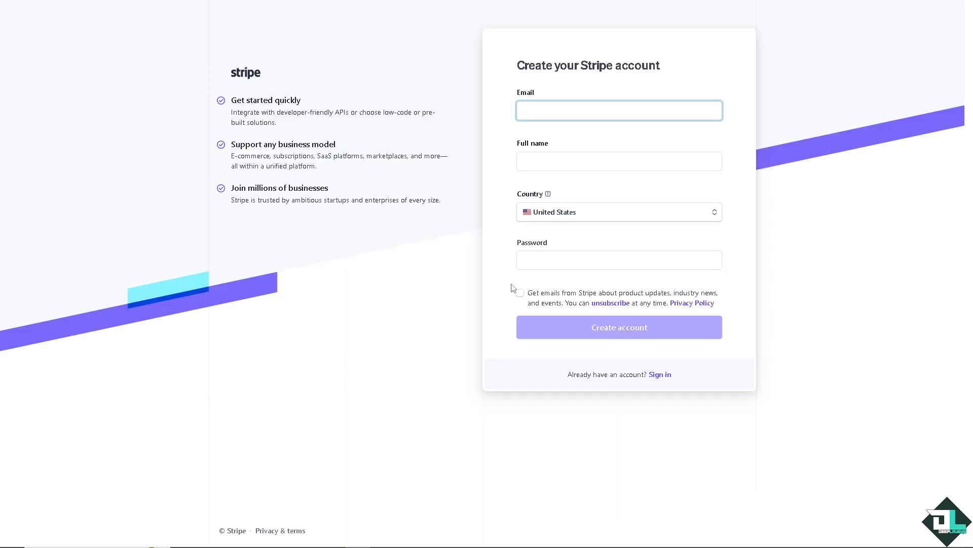
{"action": "left_click", "coordinate": [521, 293]}
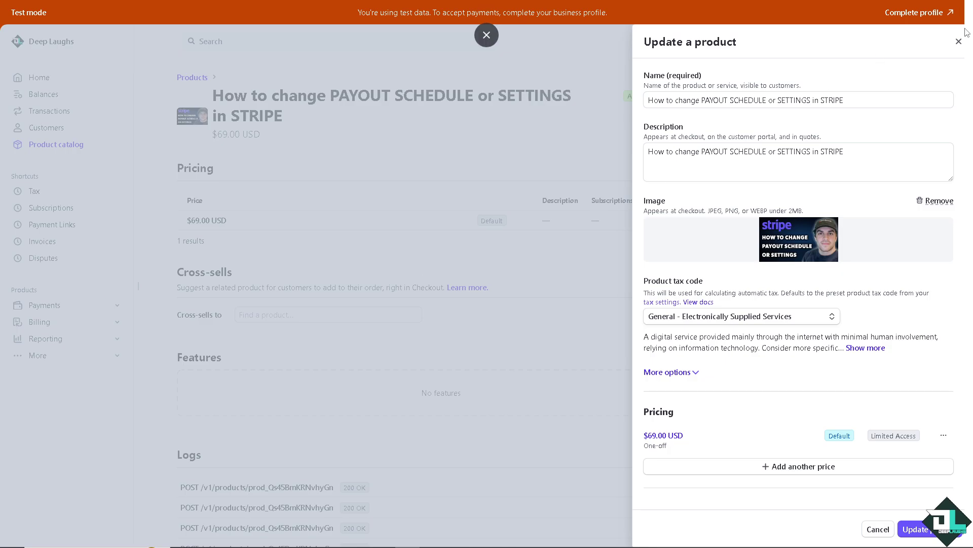
Close the Update a product panel and go to Settings via the gear menu.
{"action": "left_click", "coordinate": [959, 44]}
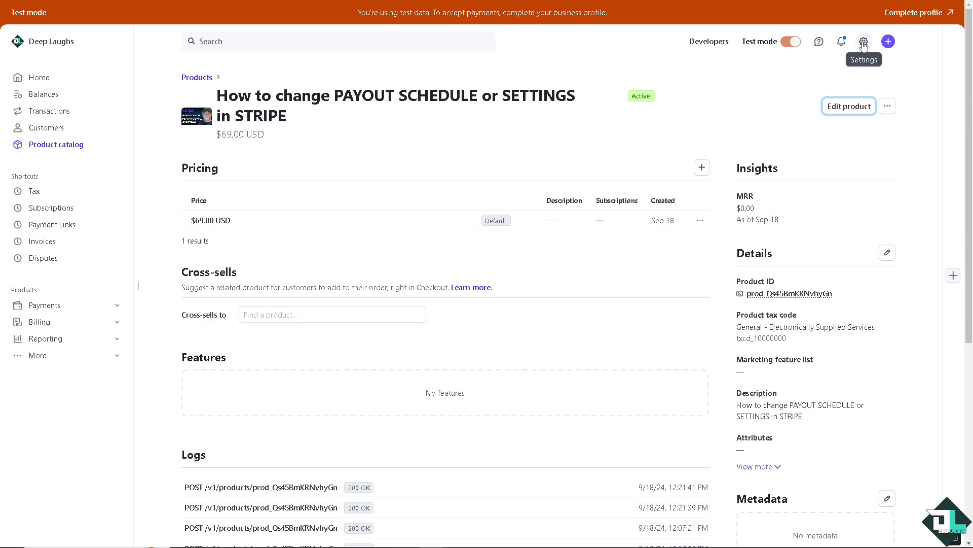
{"action": "left_click", "coordinate": [863, 42]}
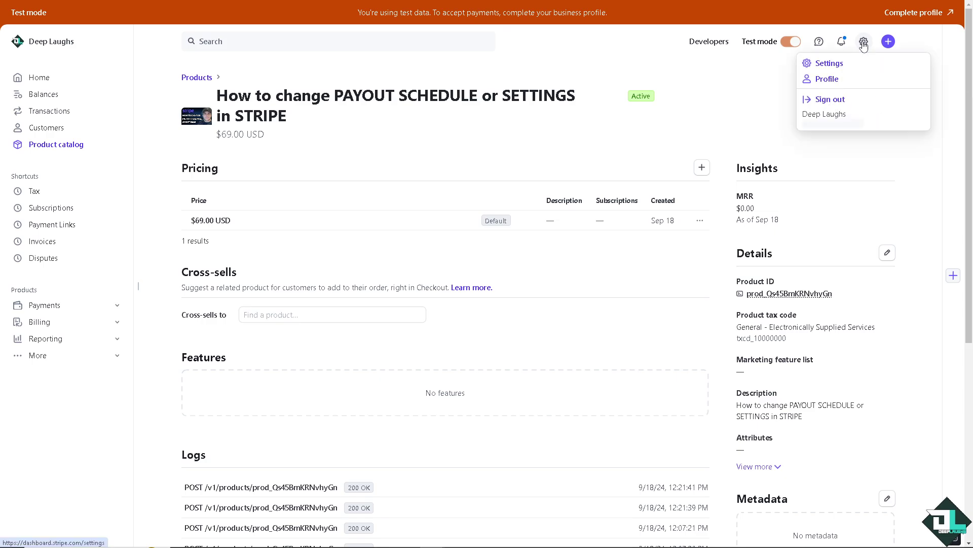
{"action": "left_click", "coordinate": [839, 66]}
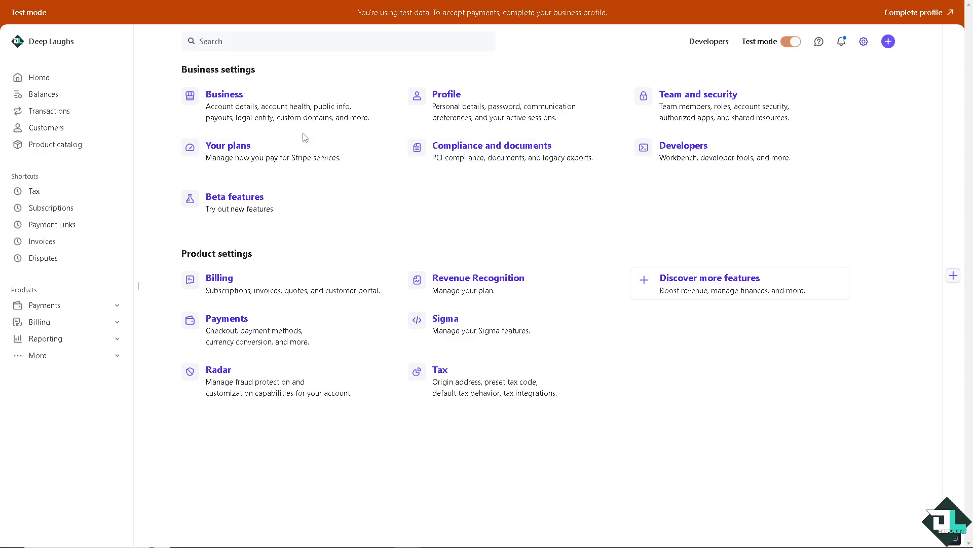
Open Business settings at 'External payout accounts and scheduling'.
{"action": "left_click", "coordinate": [241, 98]}
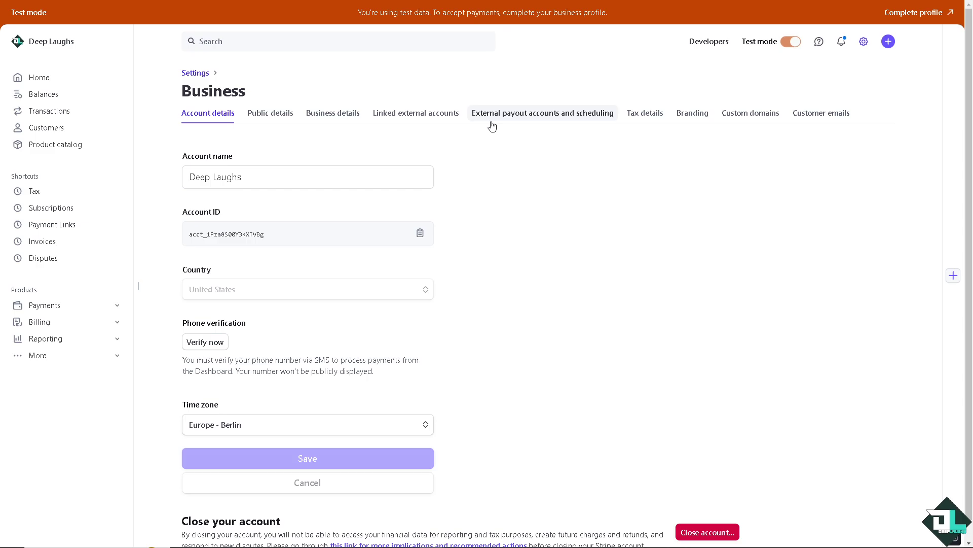
{"action": "left_click", "coordinate": [540, 116]}
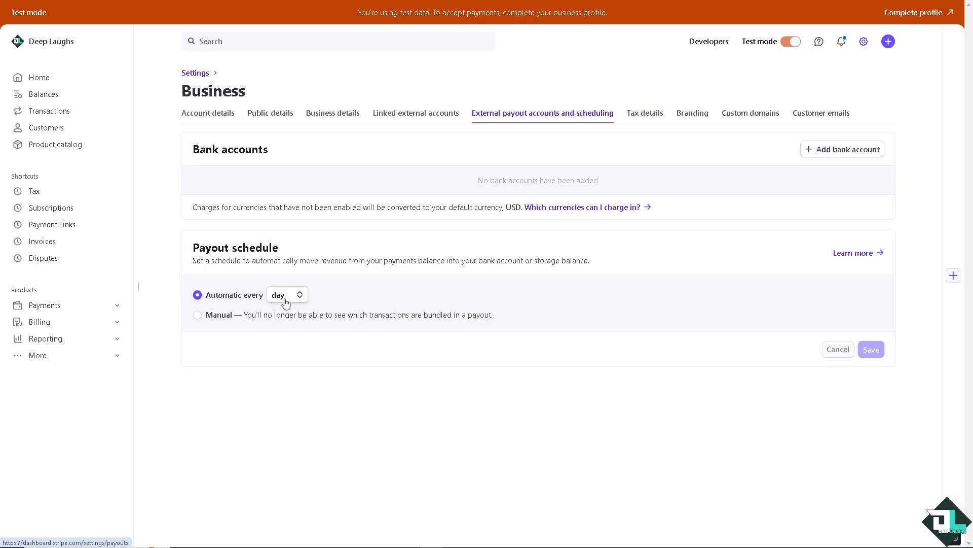
Set automatic payouts to weekly on Monday, then switch the schedule to Manual.
{"action": "left_click", "coordinate": [285, 297]}
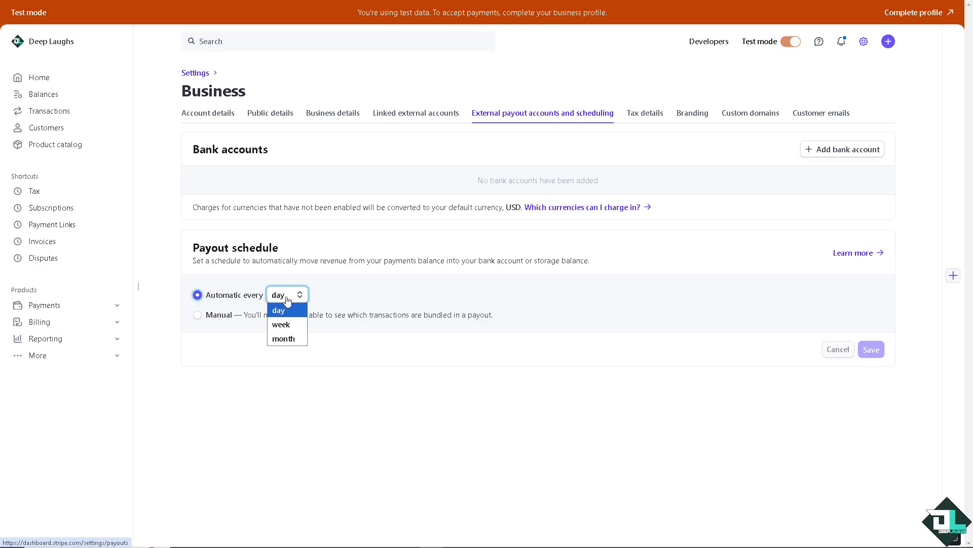
{"action": "left_click", "coordinate": [289, 325]}
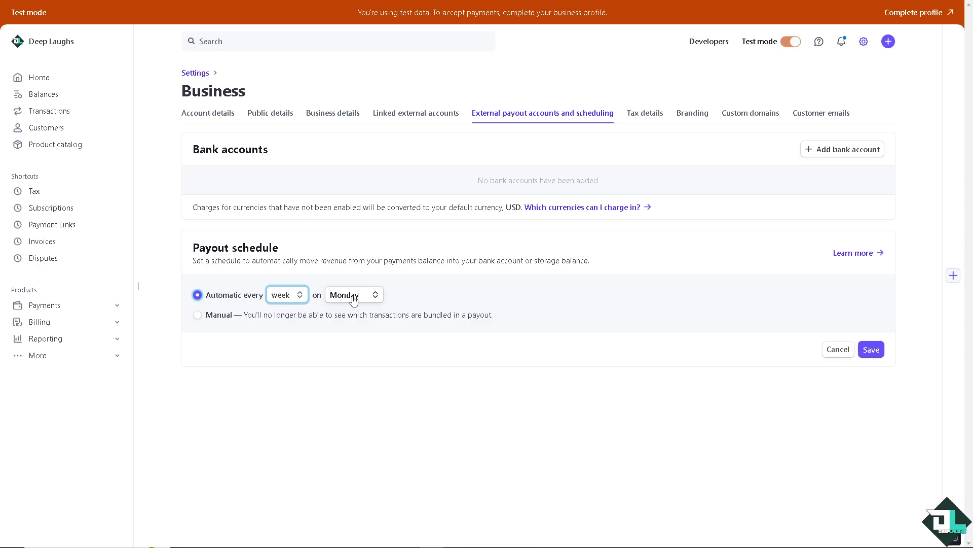
{"action": "left_click", "coordinate": [352, 297]}
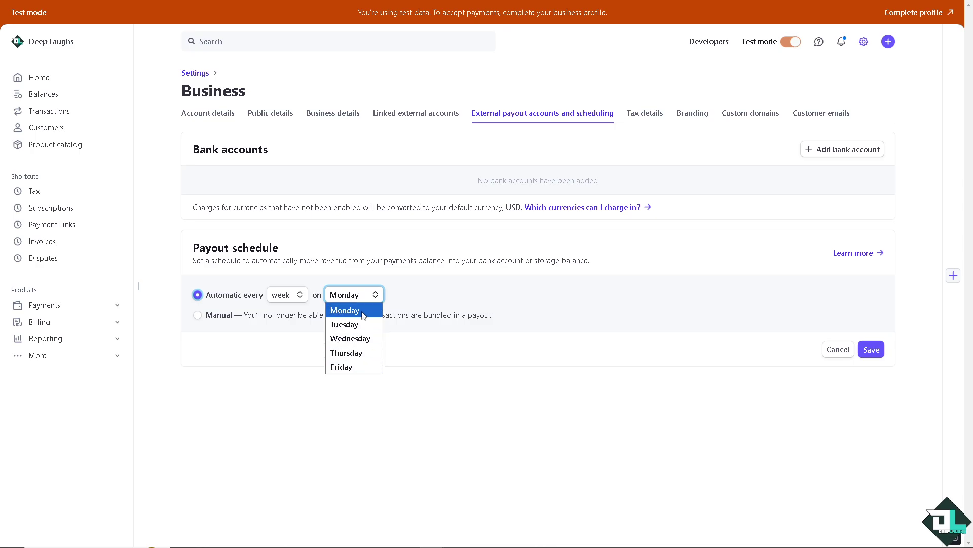
{"action": "left_click", "coordinate": [281, 363]}
{"action": "left_click", "coordinate": [197, 314]}
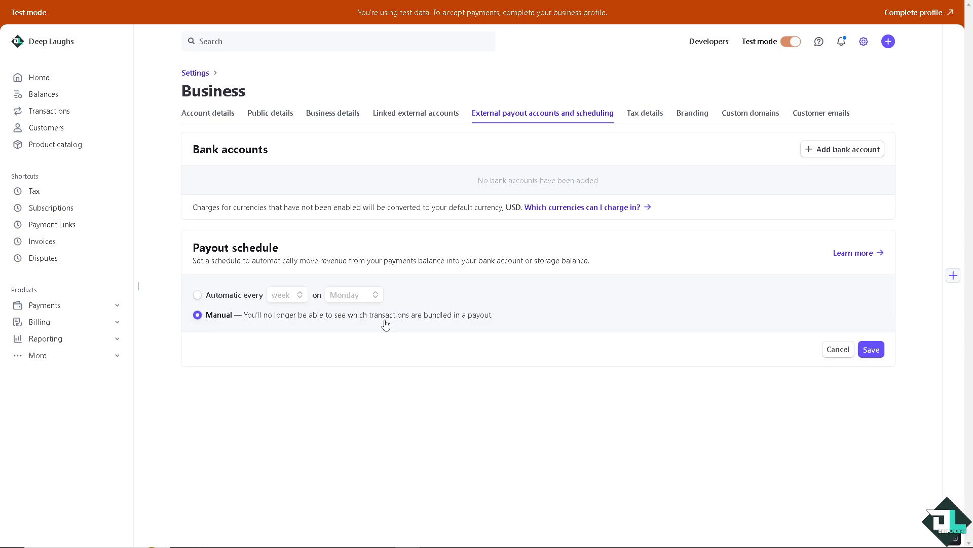
Switch back to automatic weekly payouts, then select Manual again.
{"action": "left_click", "coordinate": [240, 298]}
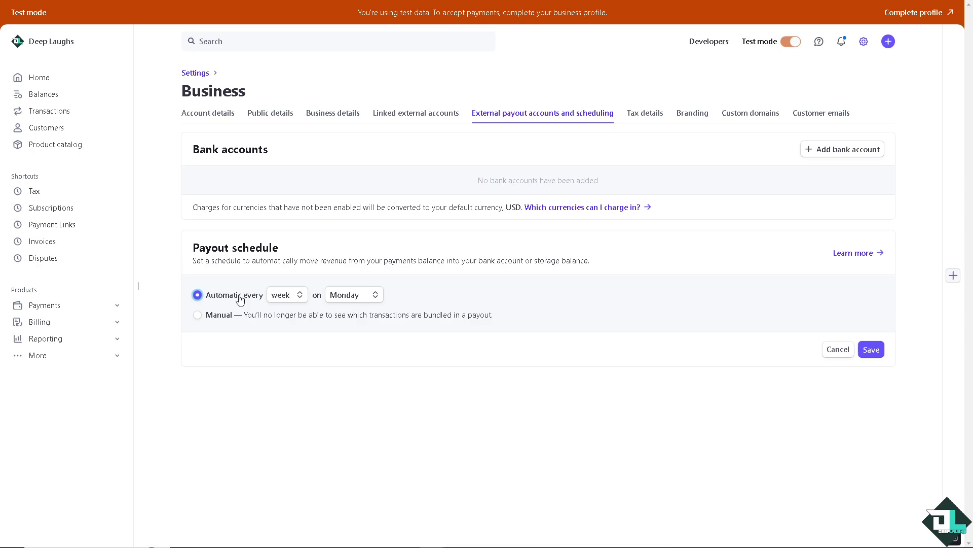
{"action": "left_click", "coordinate": [198, 315]}
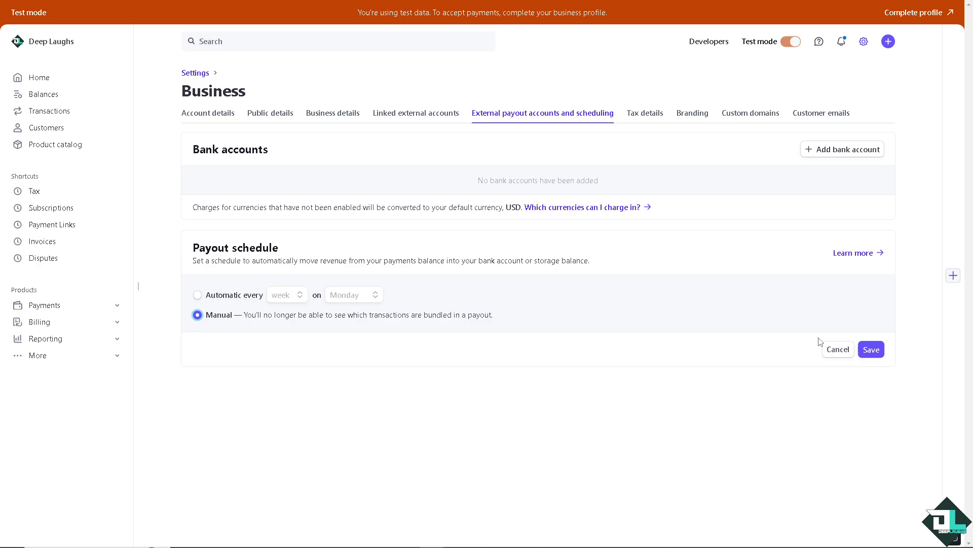
{"action": "left_click", "coordinate": [871, 349]}
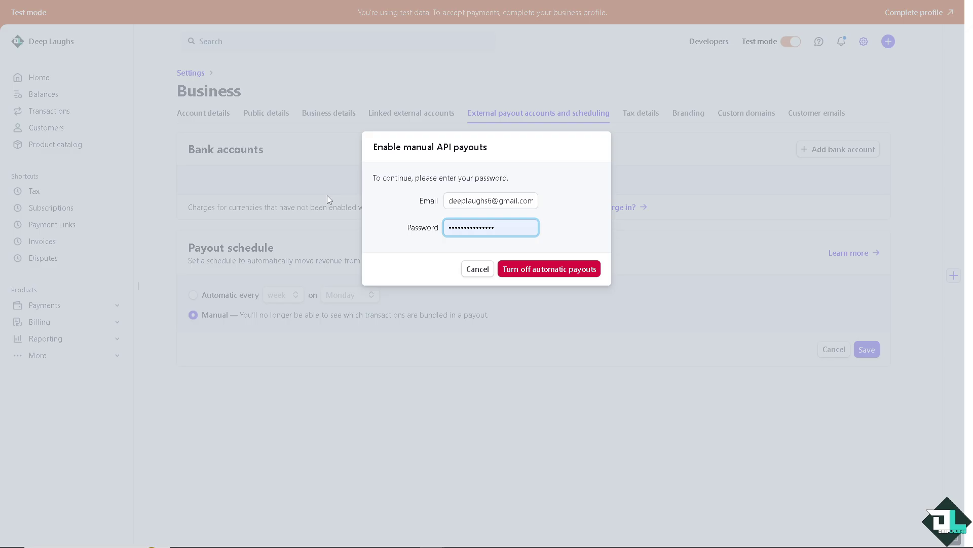
{"action": "left_click", "coordinate": [478, 269]}
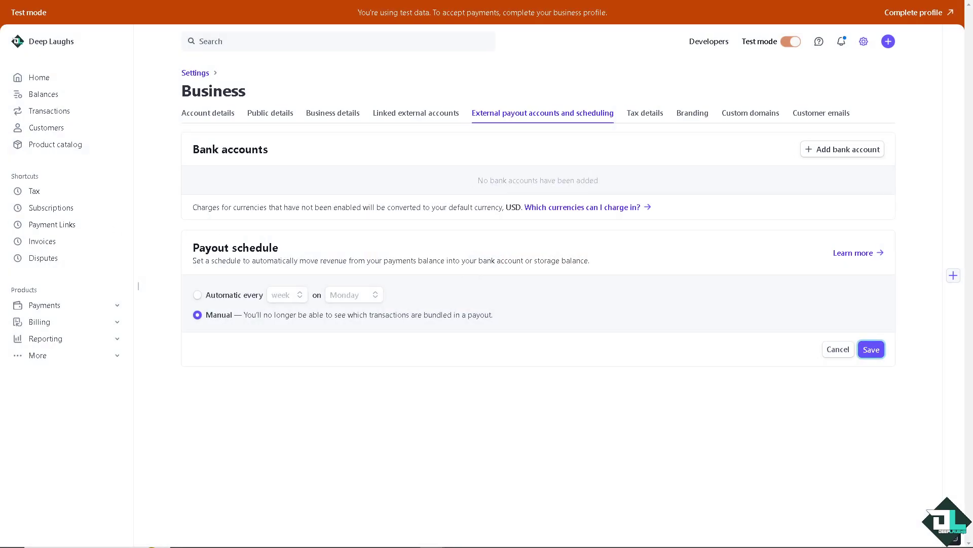